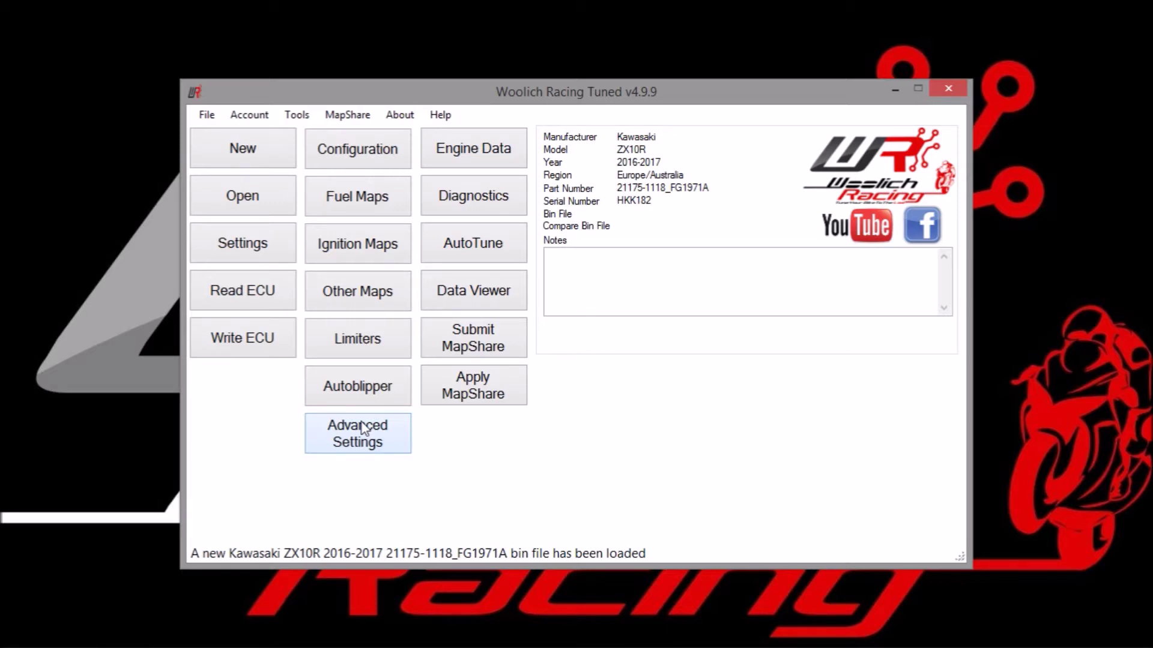
Show the Electronic Throttle Valve map in Full Power mode with the Gear 1 group.
left_click(392, 292)
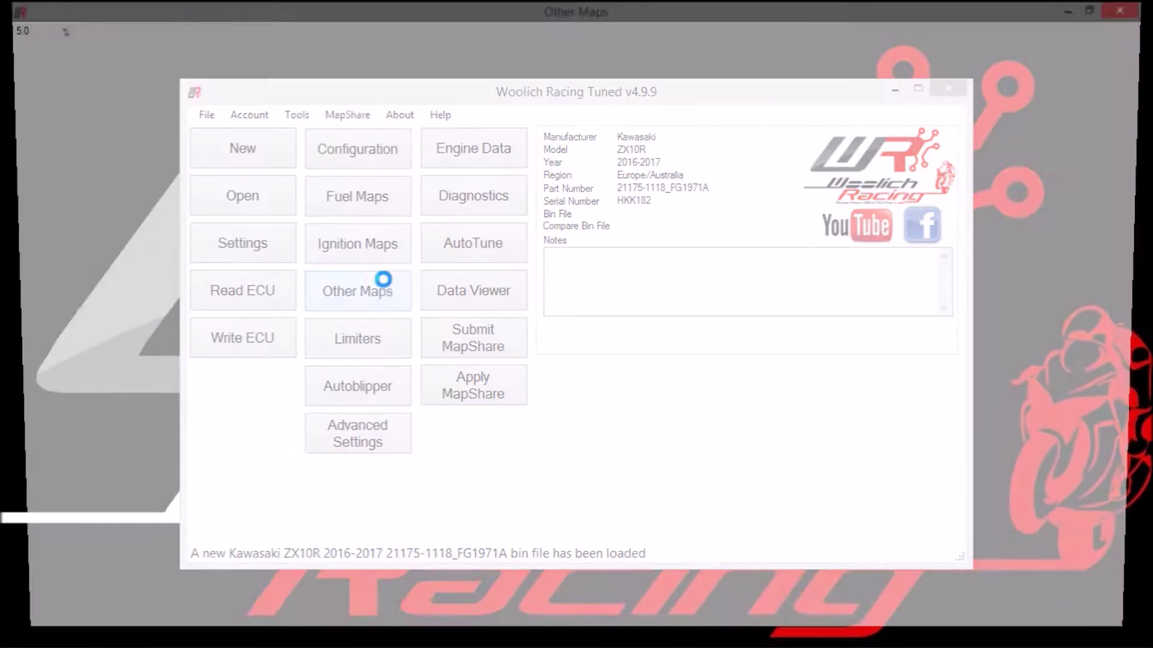
left_click(185, 46)
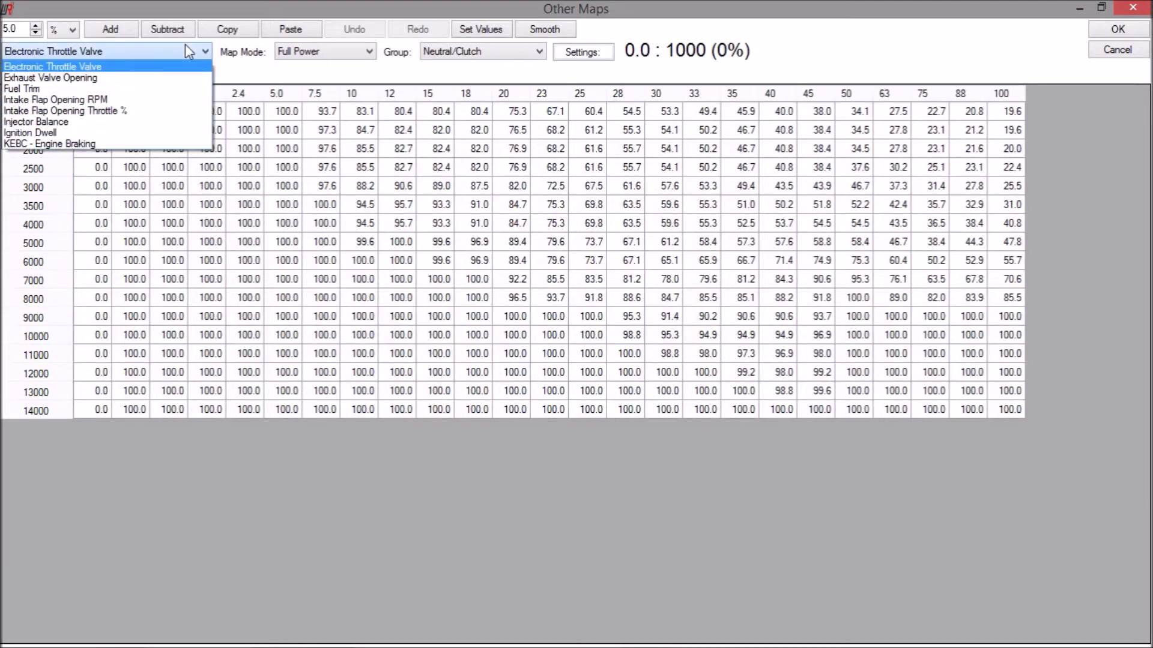
left_click(172, 50)
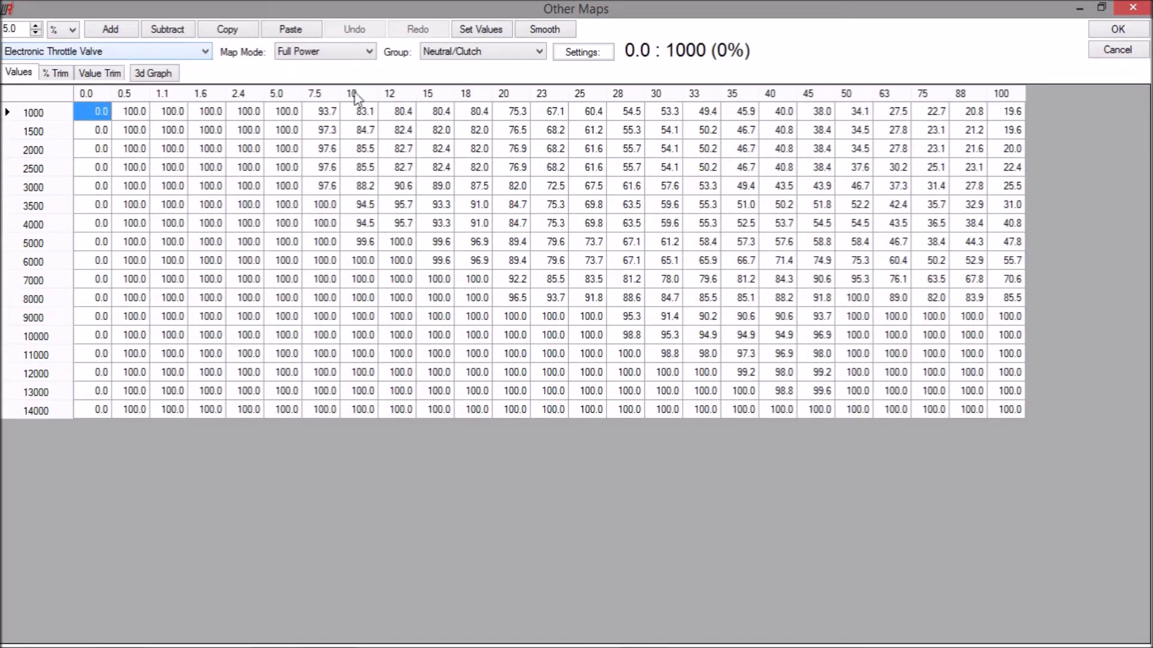
left_click(334, 52)
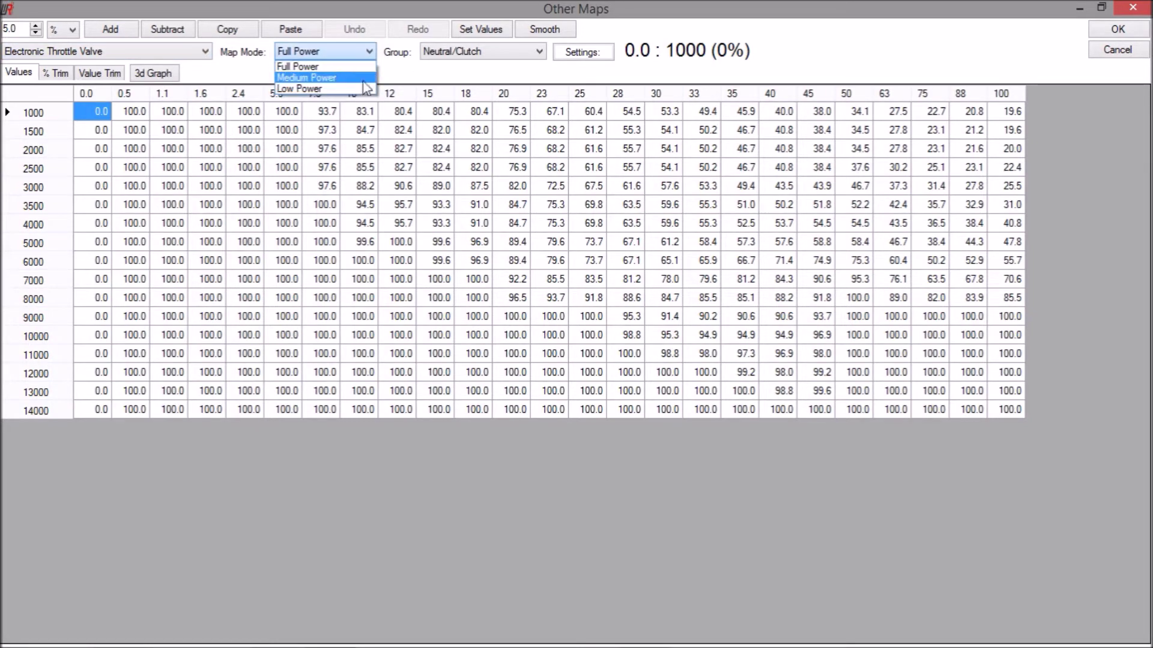
left_click(480, 58)
left_click(479, 53)
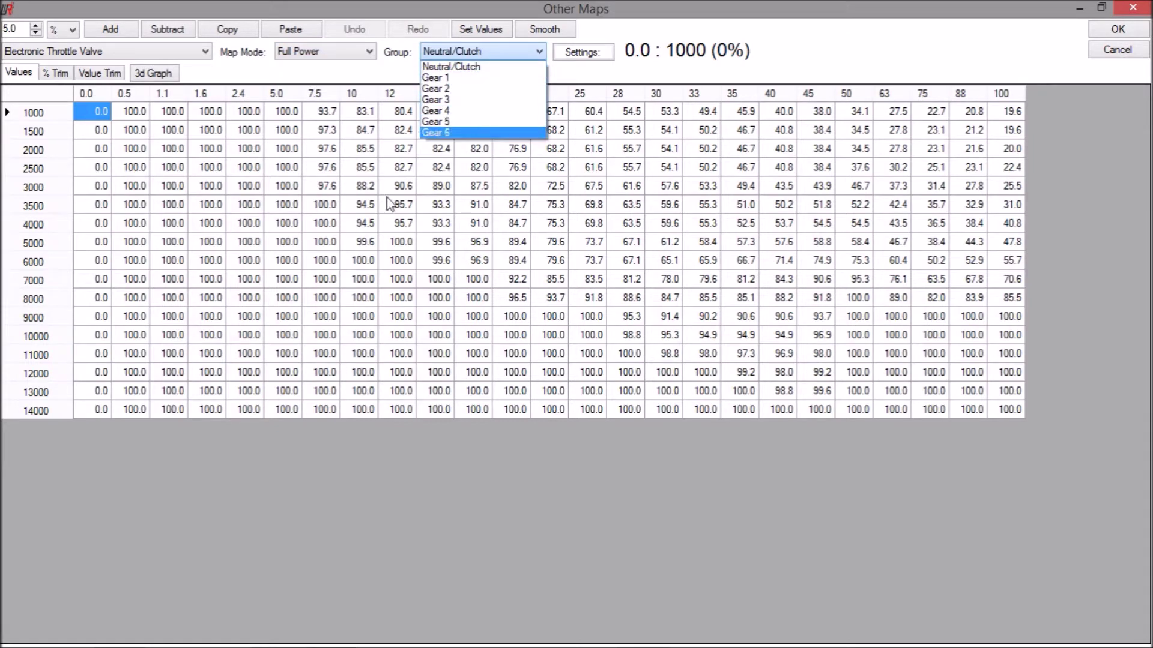
left_click(444, 78)
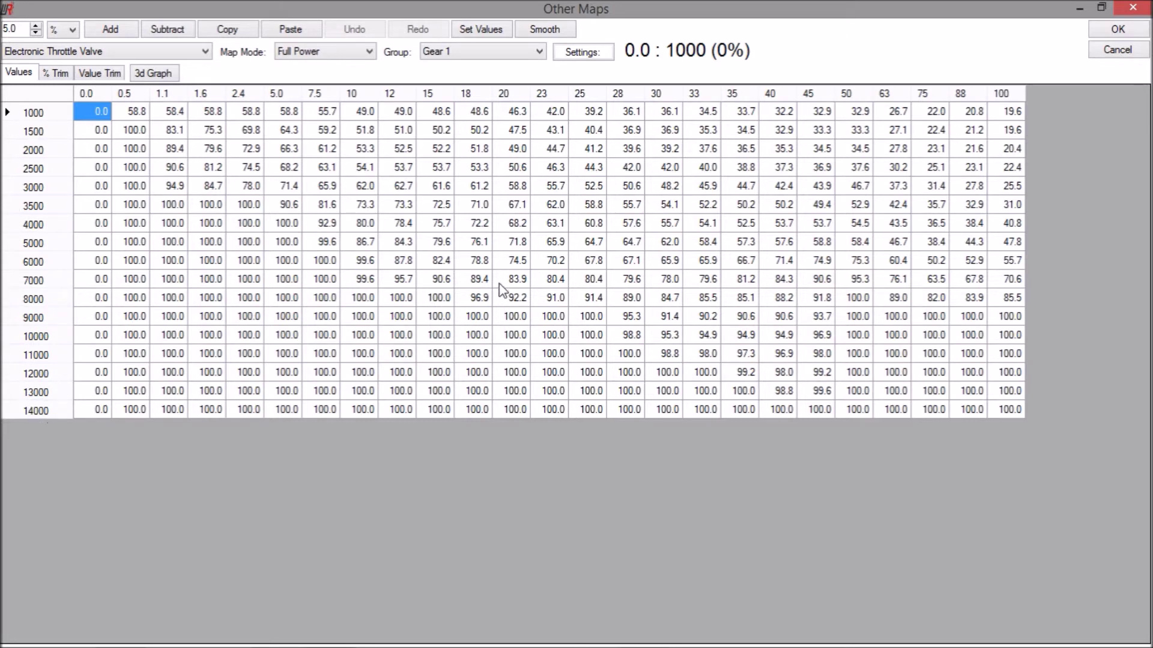
left_click(514, 316)
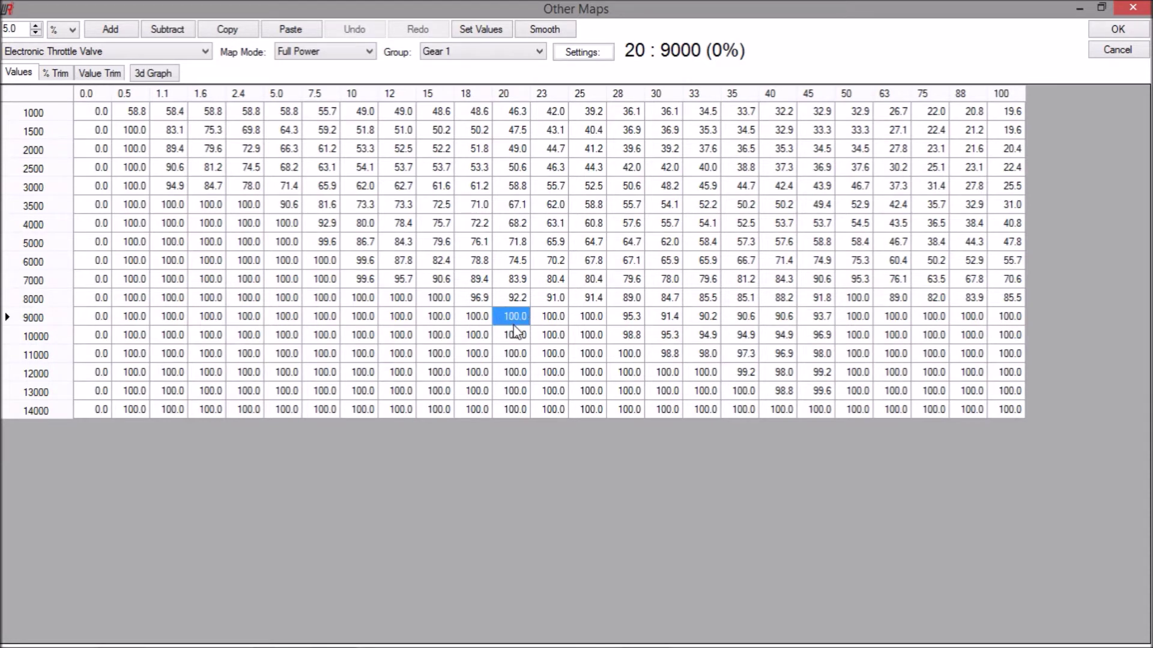
left_click(520, 170)
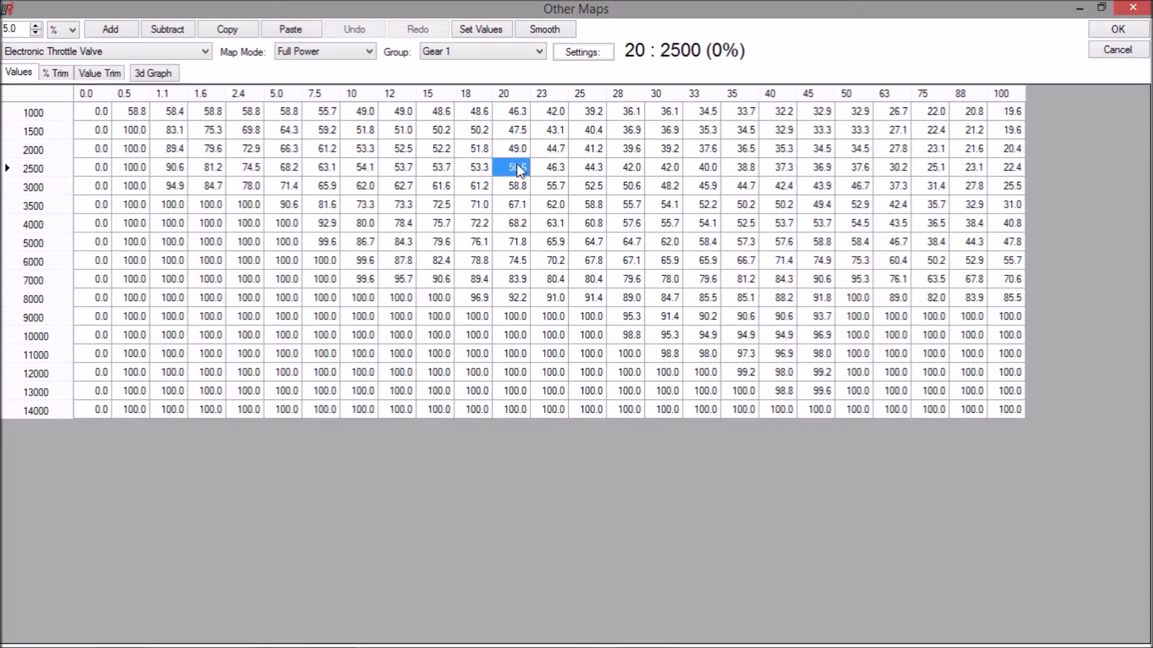
left_click(516, 313)
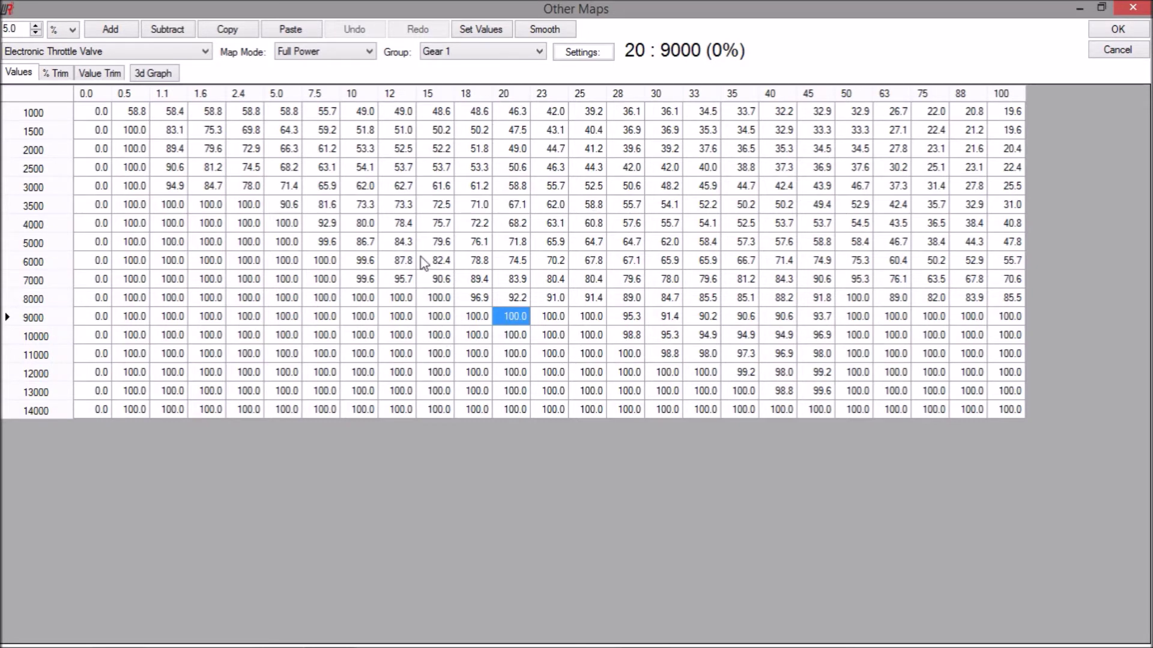
Switch the group from Gear 2 to Gear 4 and check cells 75/7000 and 75/6000 (50.2).
left_click(504, 58)
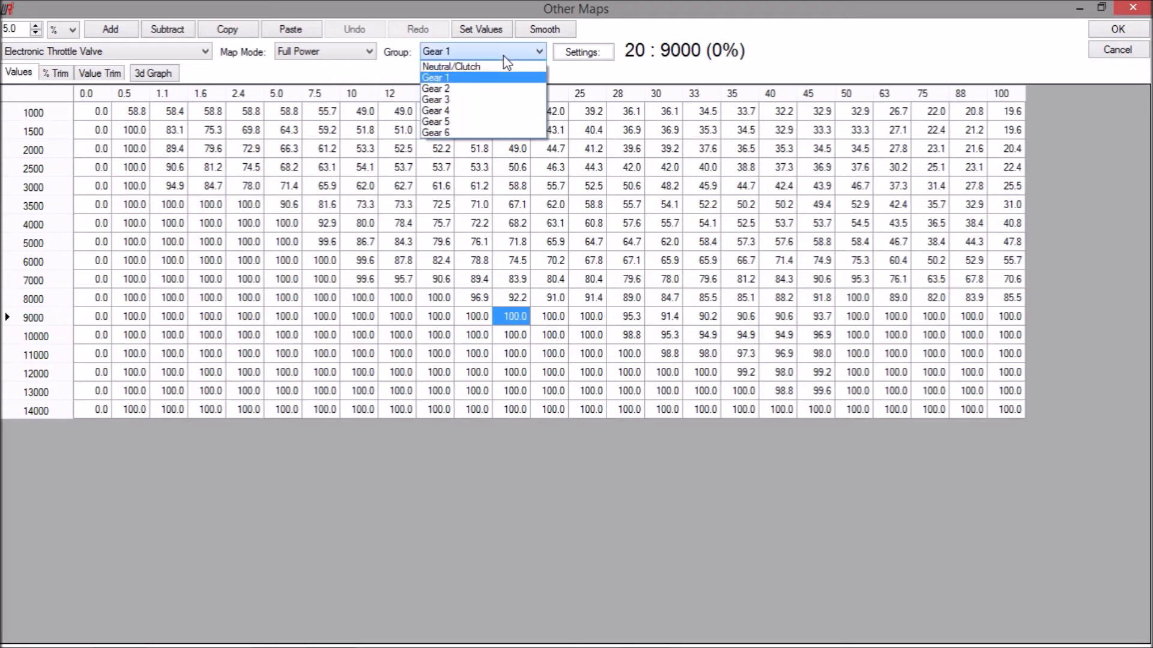
left_click(503, 92)
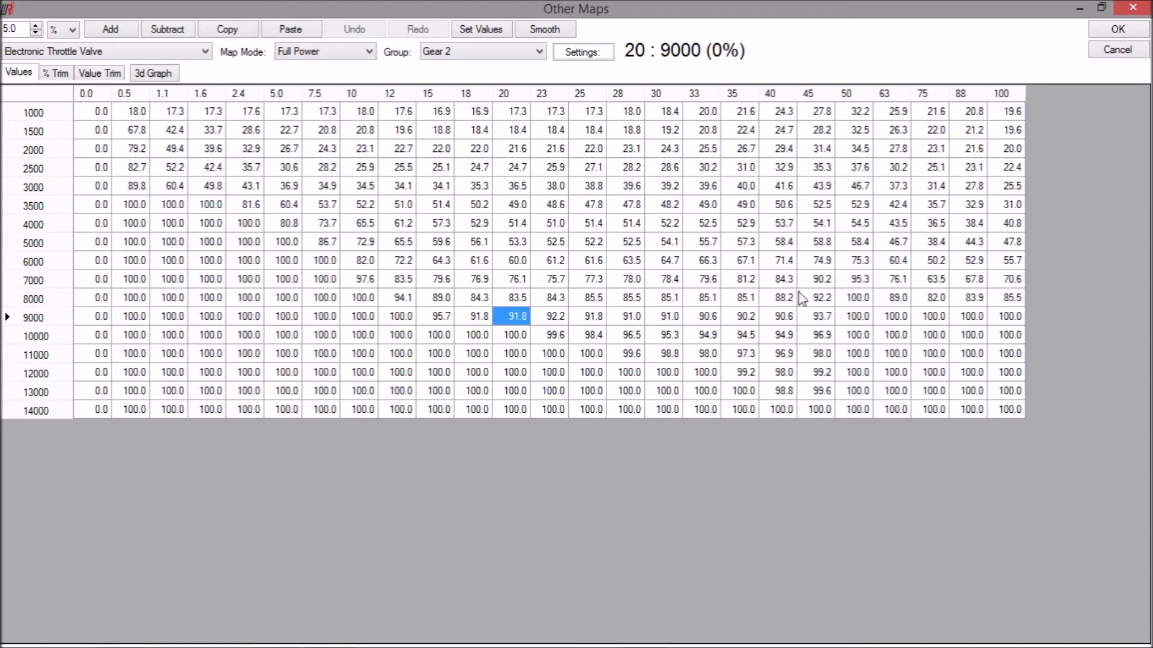
left_click(530, 54)
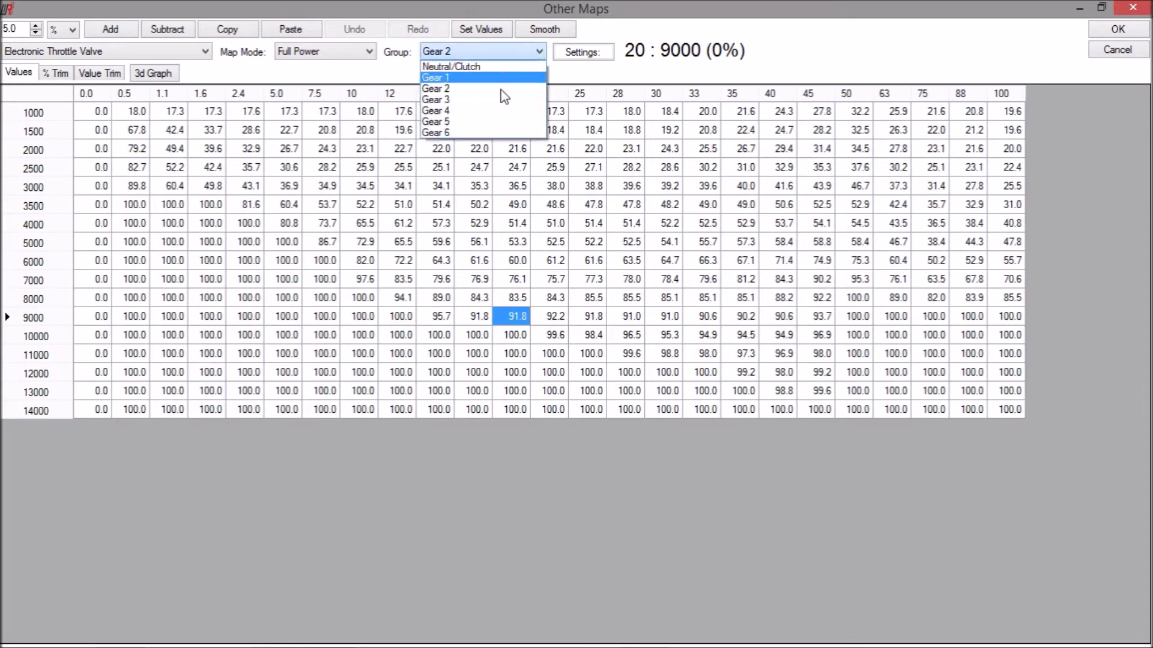
left_click(493, 112)
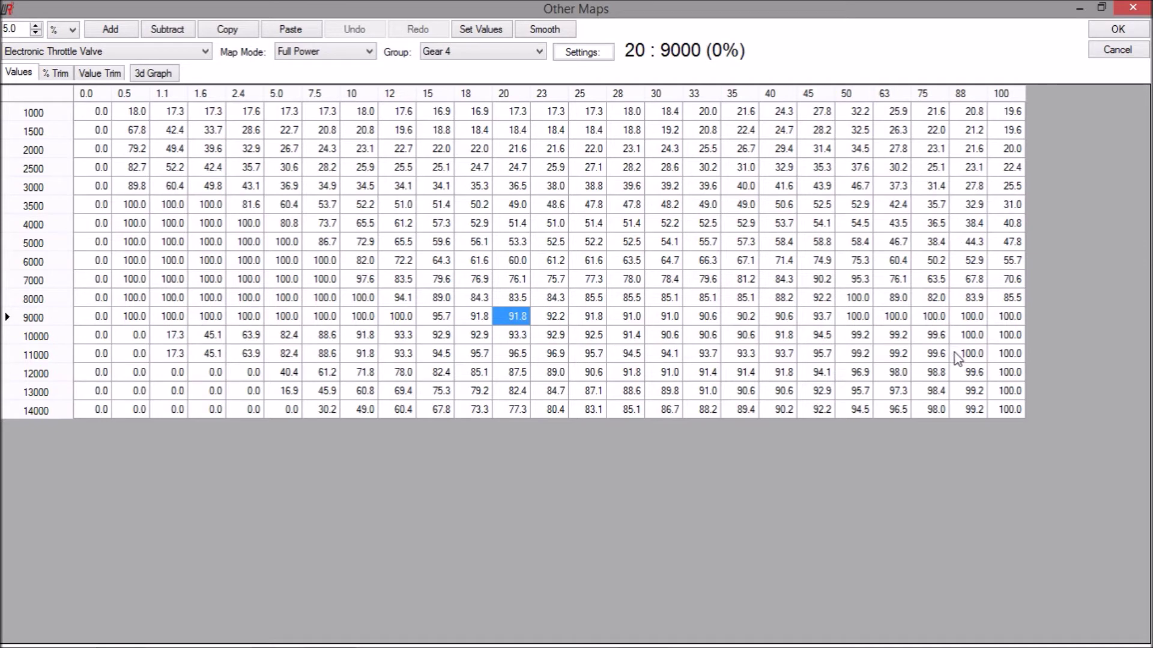
left_click(932, 281)
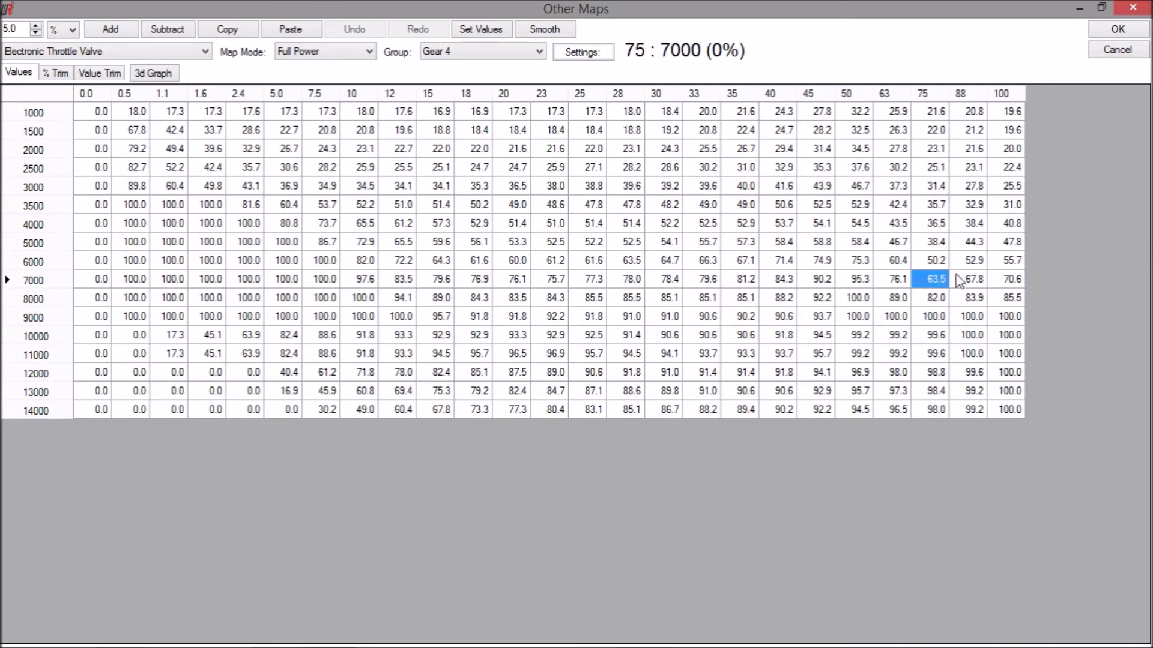
left_click(939, 263)
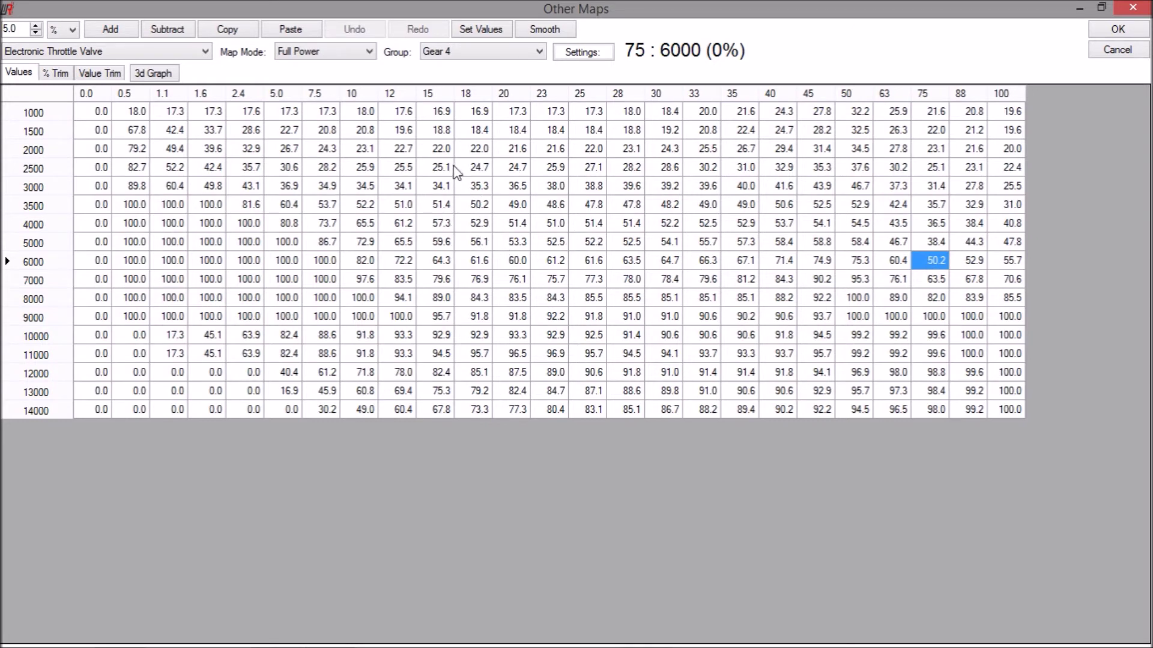
Set the 15 column's 3000–6000 rpm cells to a single value of 50.2.
left_click_drag(446, 153, 444, 393)
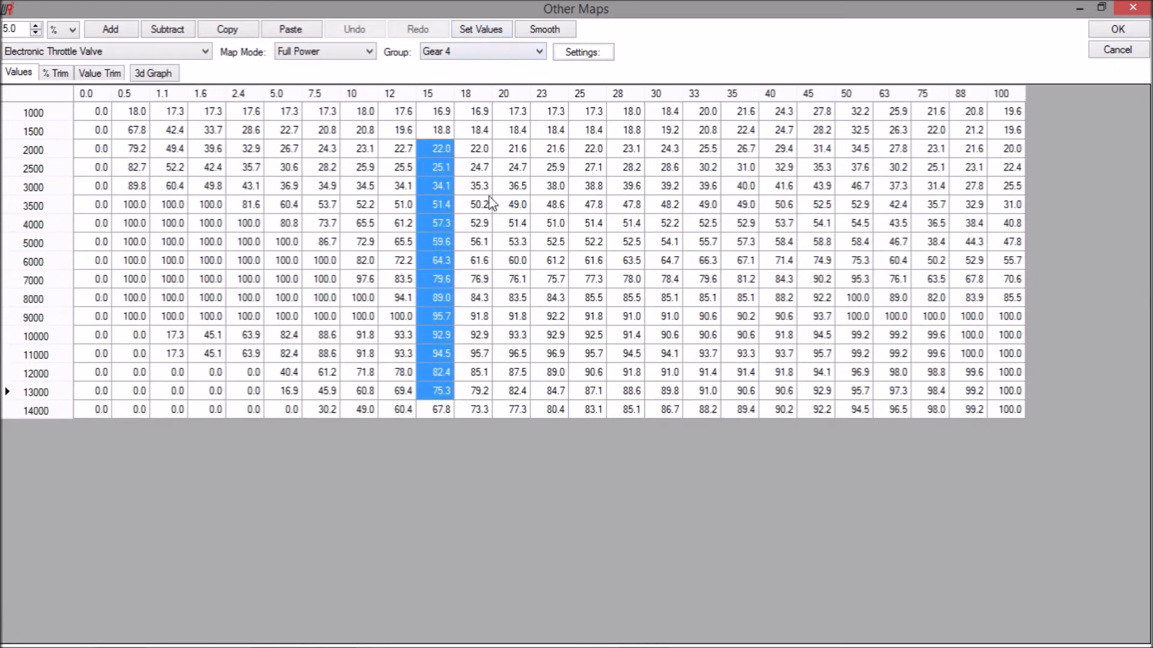
left_click(469, 170)
left_click(488, 223)
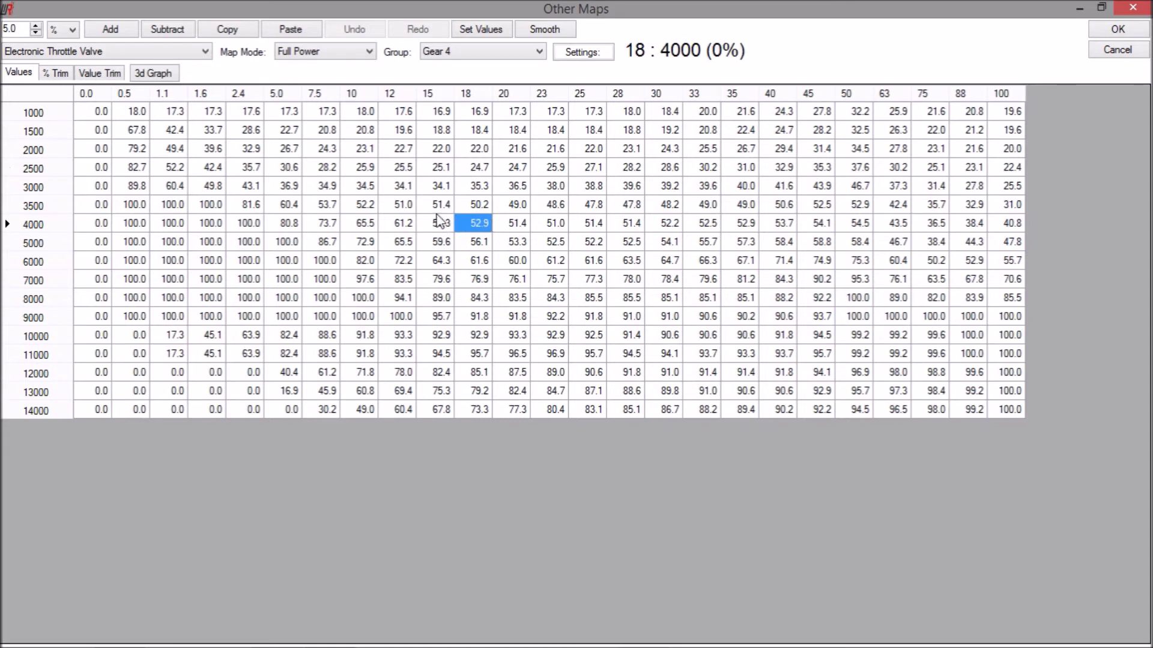
left_click_drag(479, 204, 555, 225)
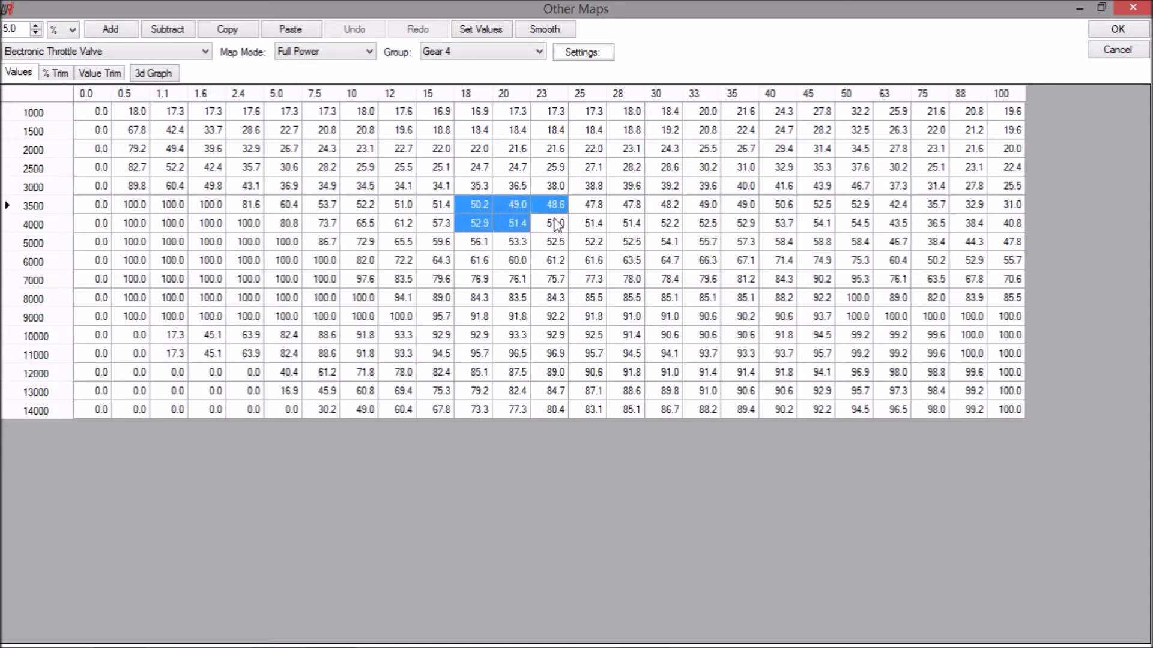
left_click(406, 224)
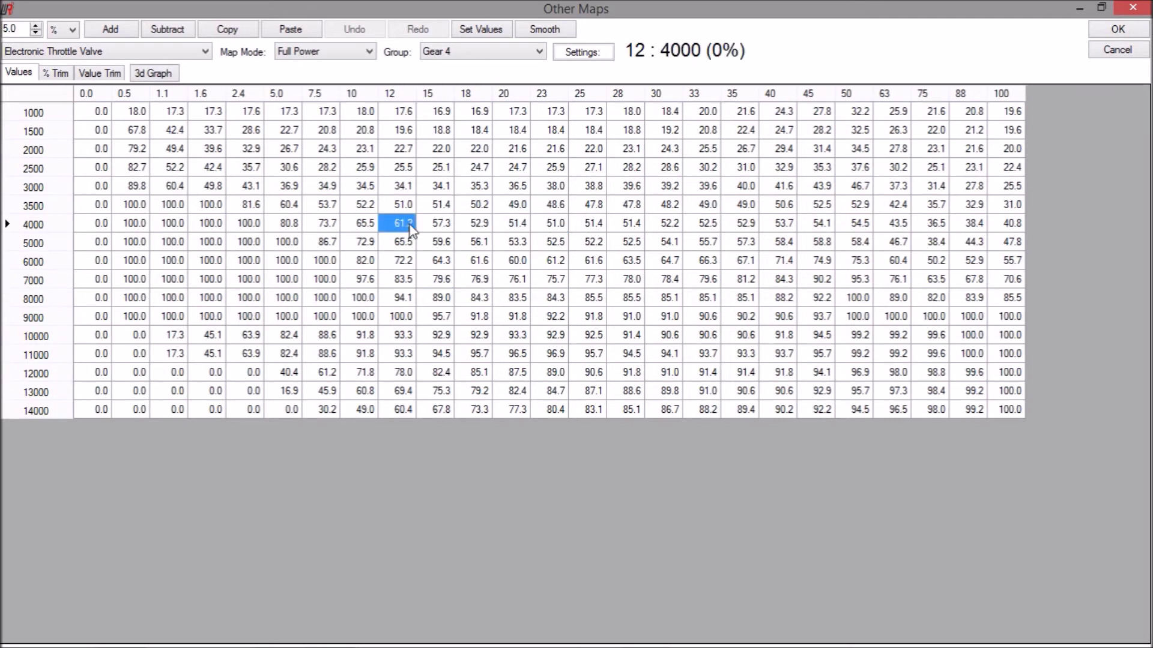
left_click_drag(443, 186, 449, 262)
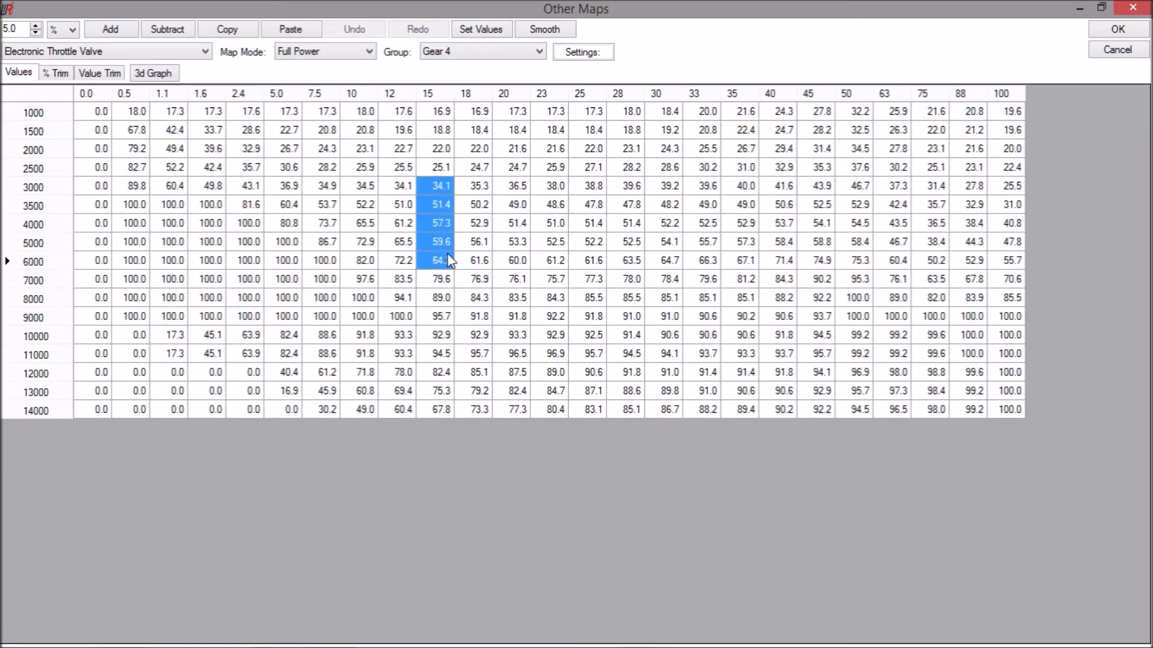
left_click(490, 37)
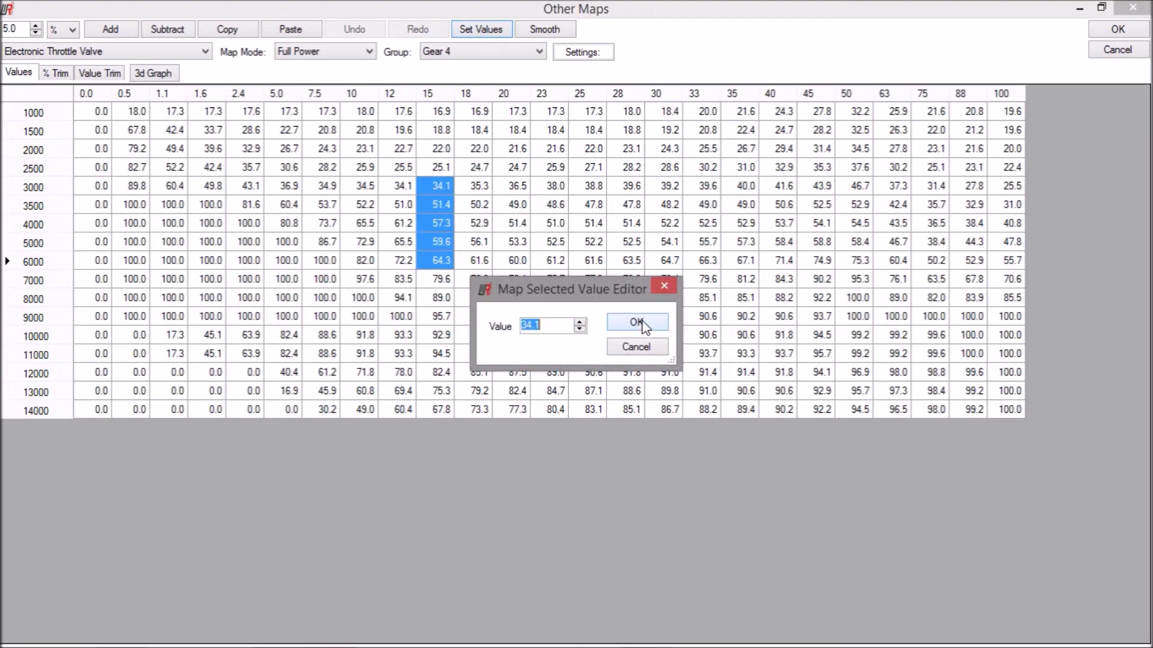
left_click(637, 323)
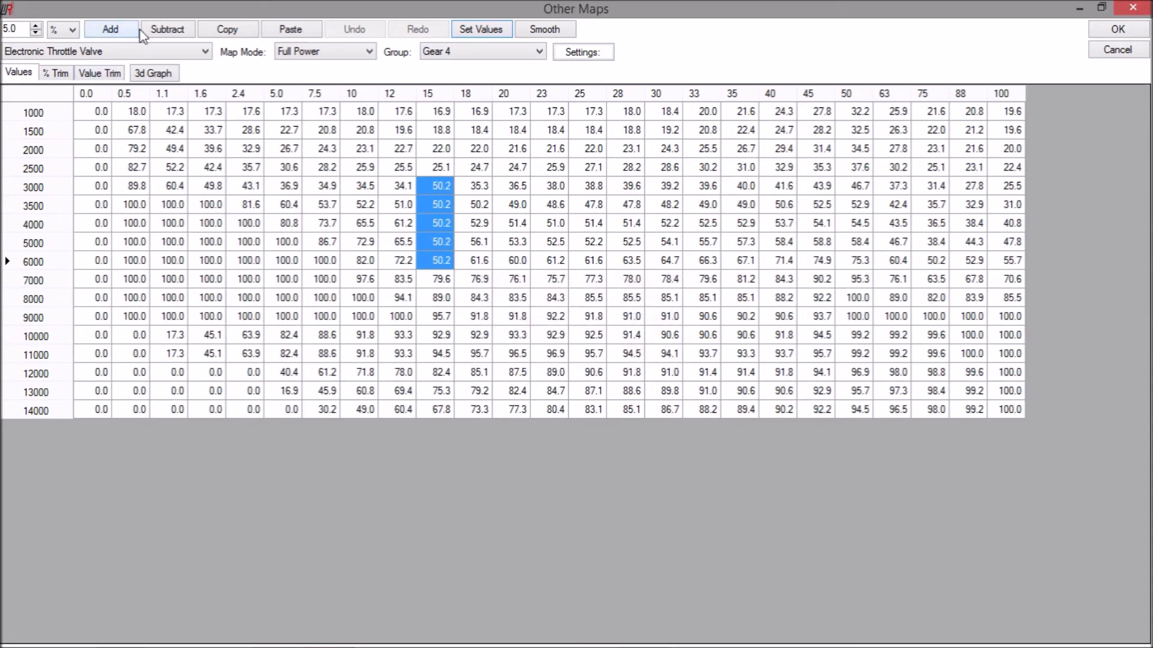
Adjust those cells up and down by 5%, then by an absolute ±5, and reduce the step size.
left_click(124, 33)
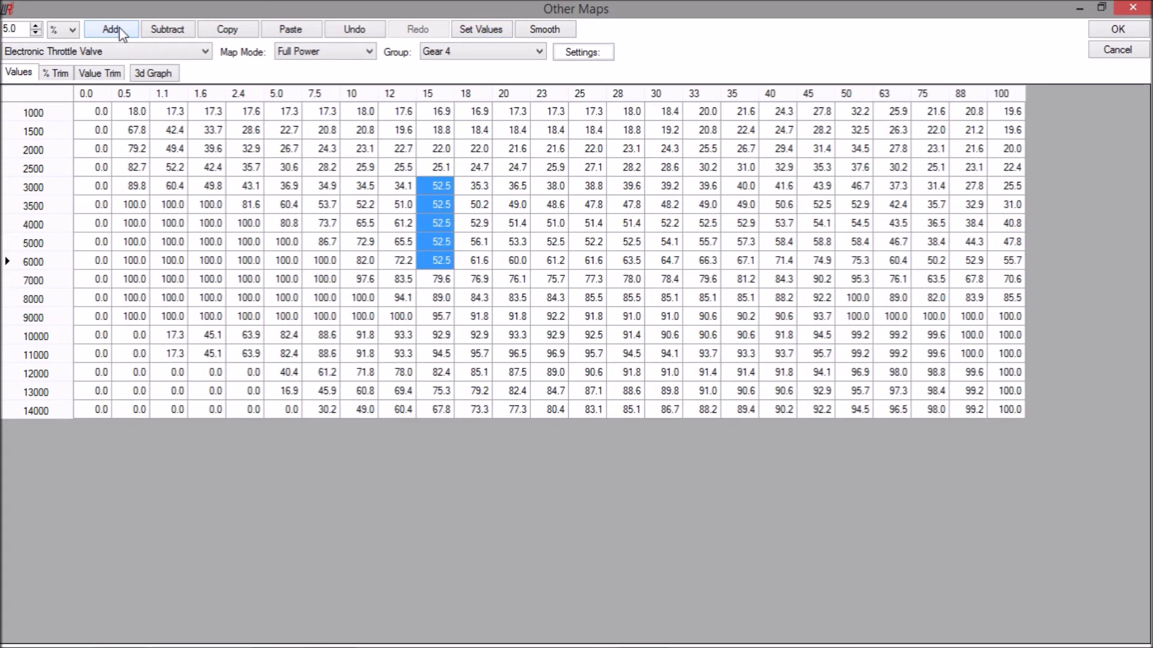
left_click(180, 33)
left_click(67, 48)
left_click(171, 32)
left_click(119, 33)
left_click(36, 34)
Set every rpm cell in columns 25 and 28 to 100, then view the map as a 3D graph.
left_click(516, 149)
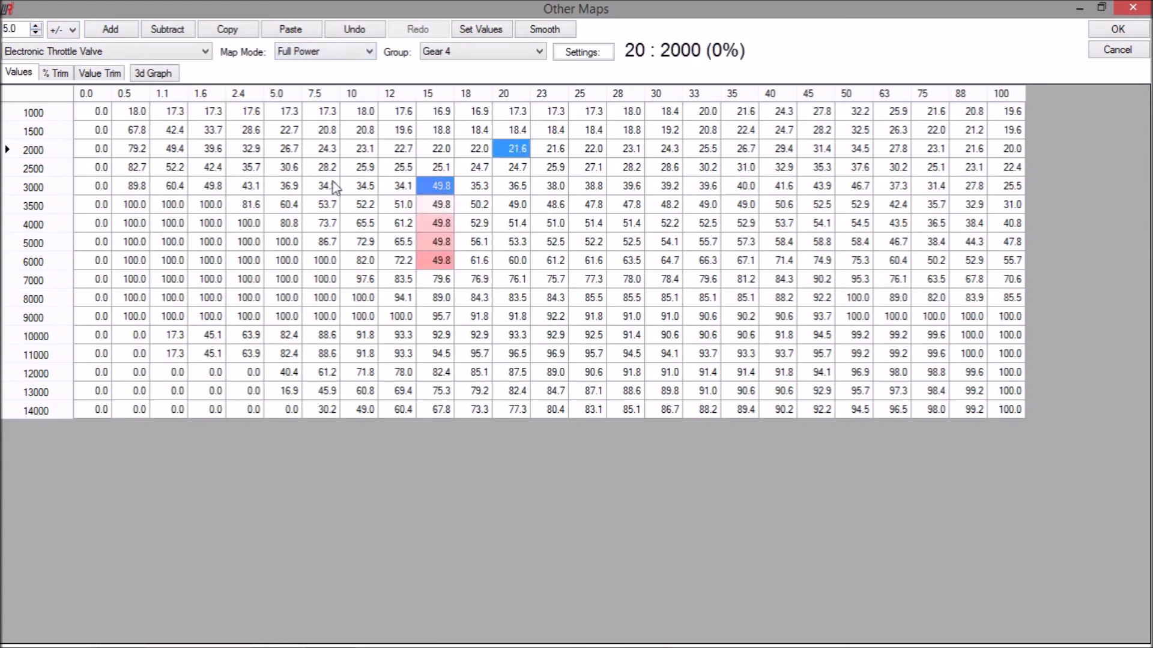
left_click_drag(445, 114, 441, 168)
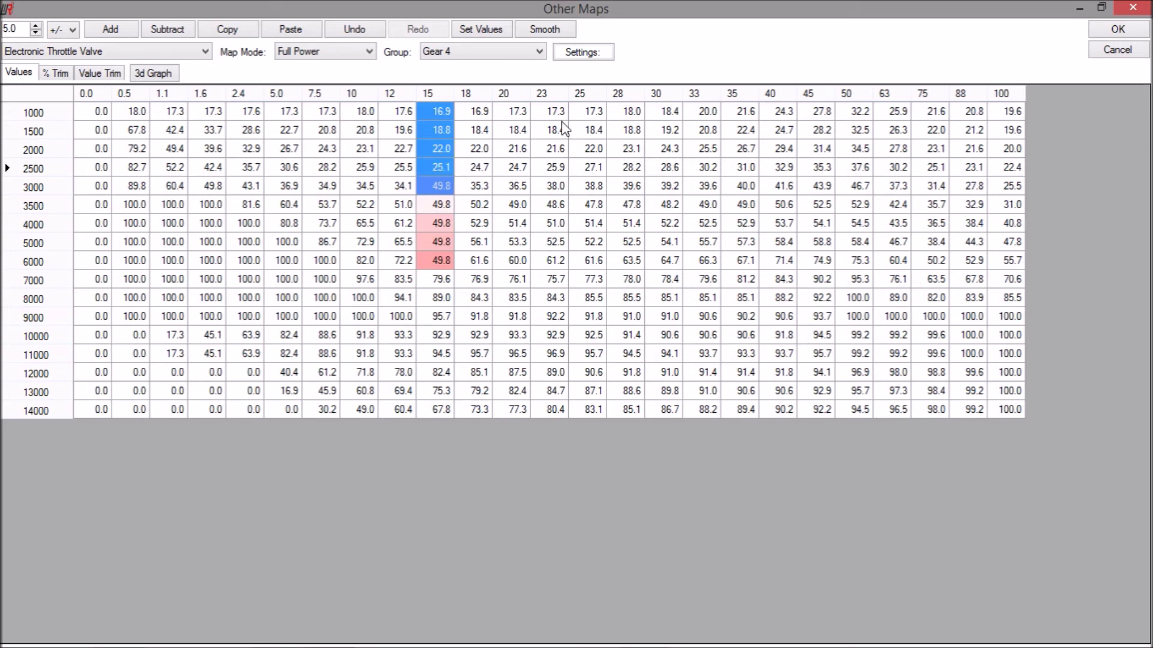
left_click_drag(594, 114, 611, 462)
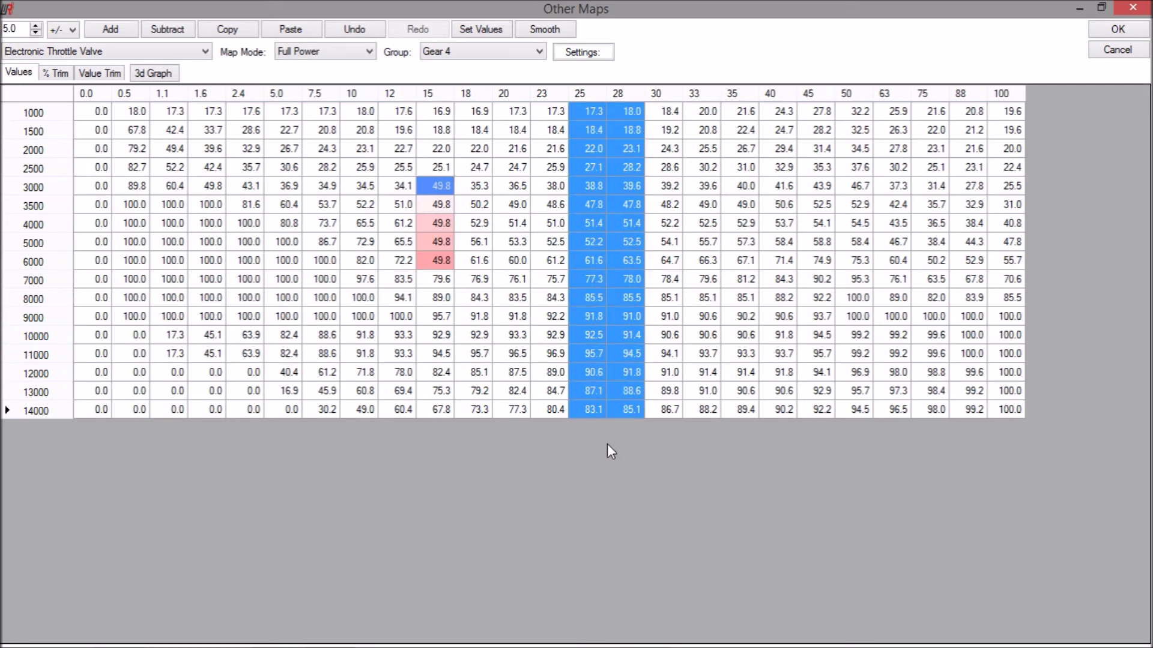
left_click(482, 29)
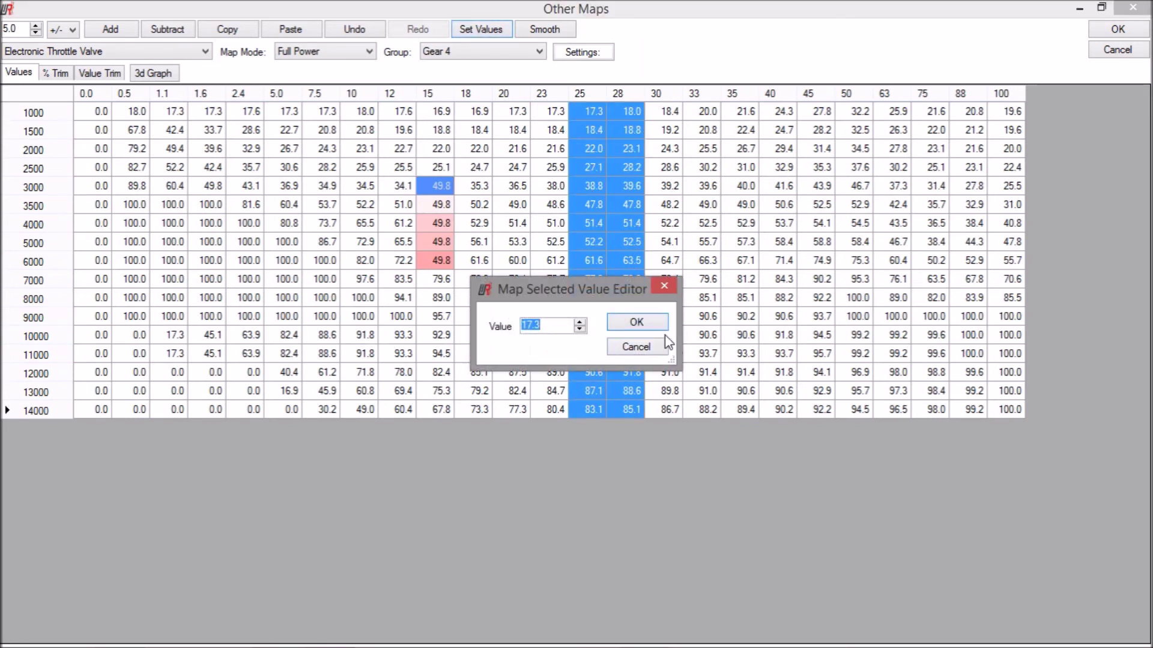
type("100")
key("Return")
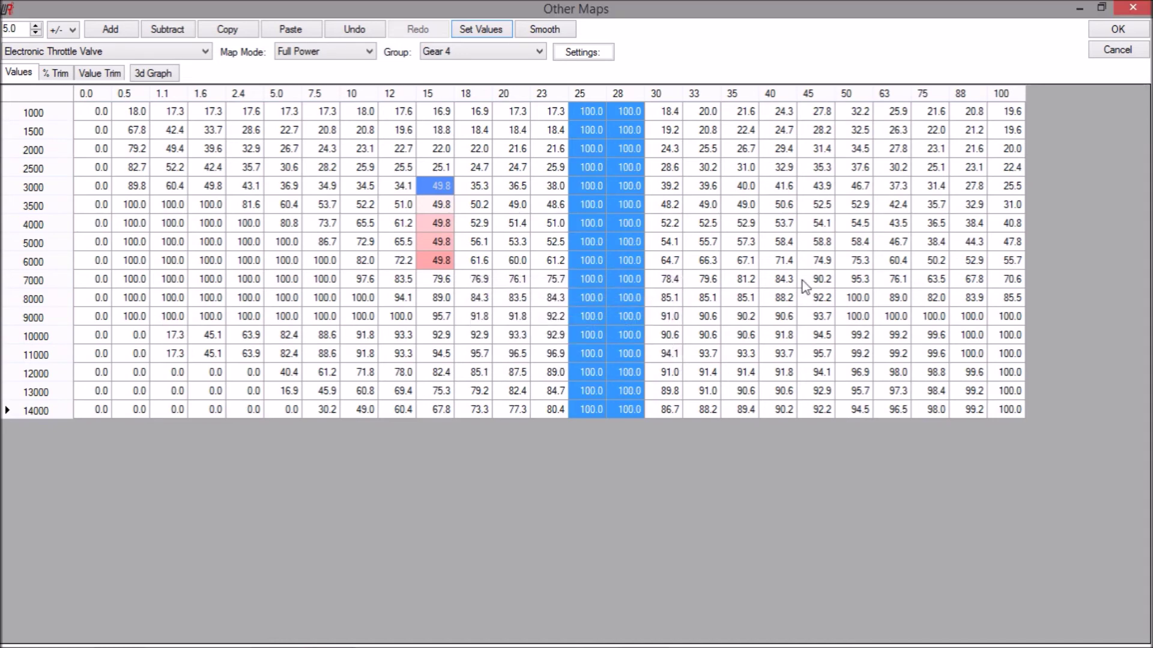
left_click(166, 73)
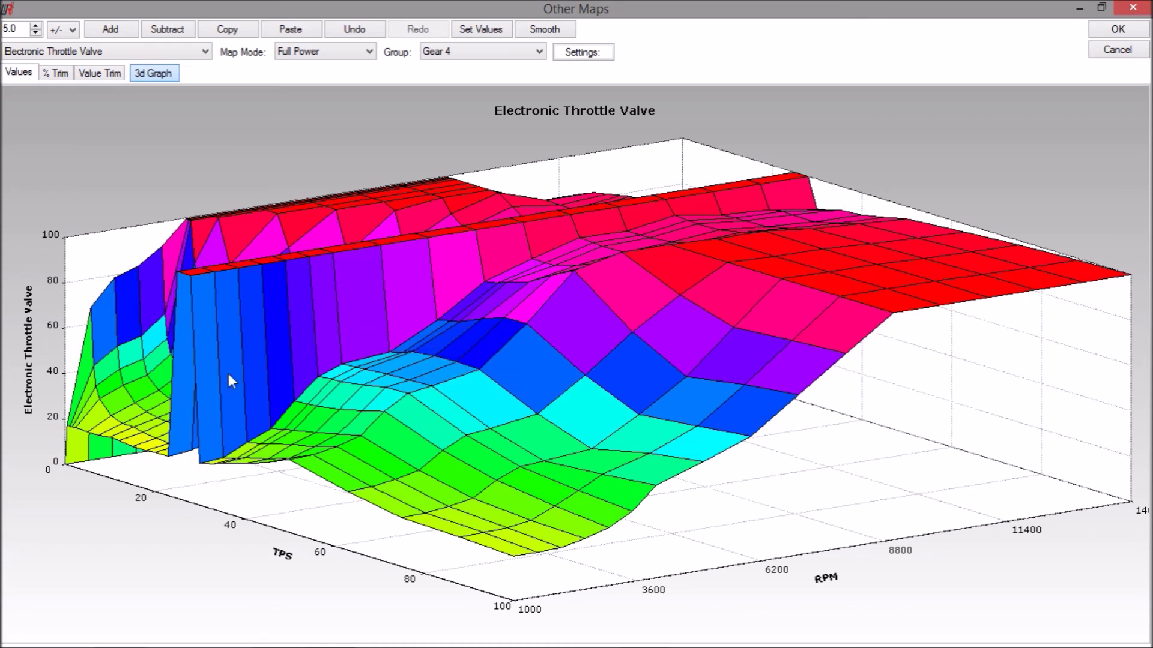
mouse_move(580, 239)
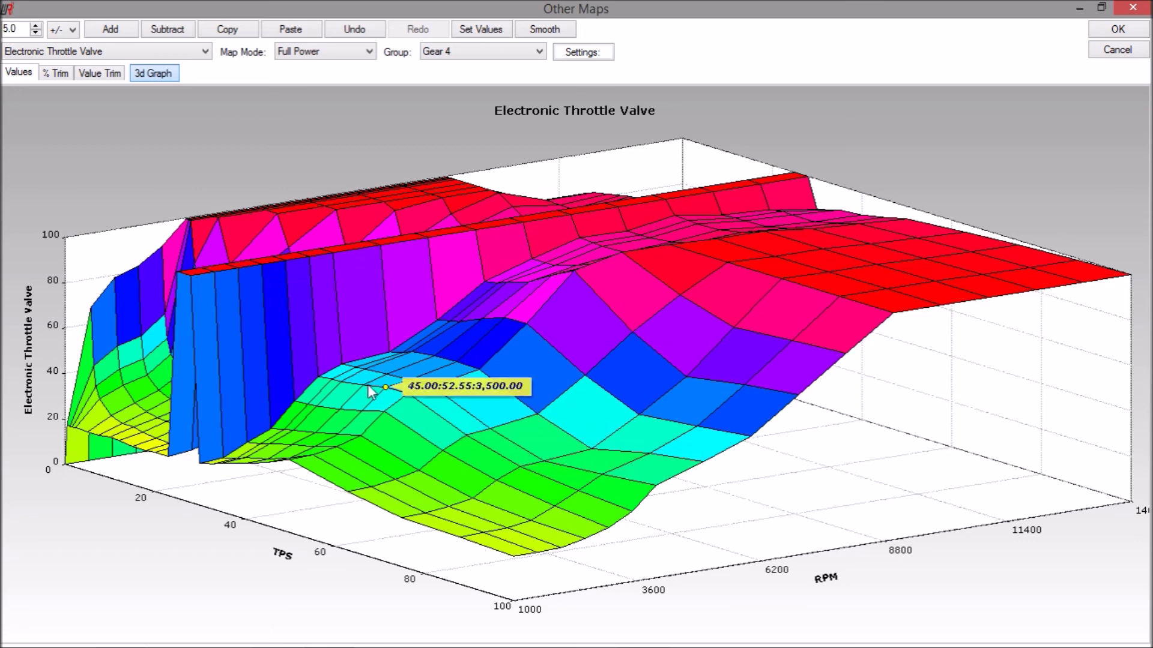
left_click(147, 77)
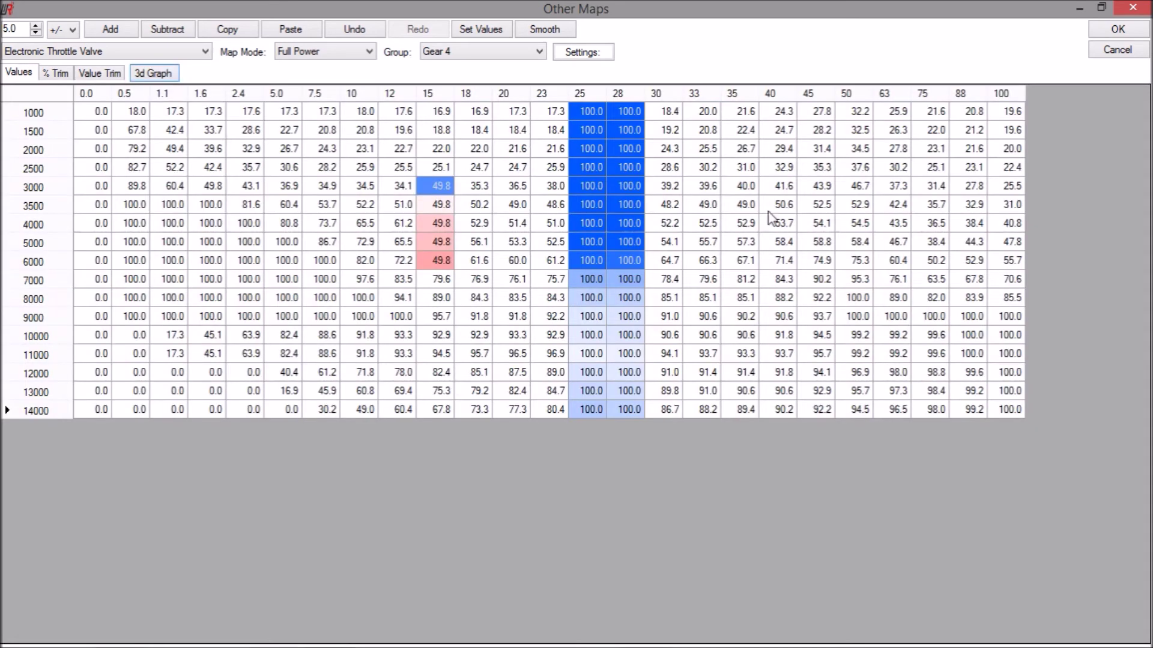
left_click(164, 77)
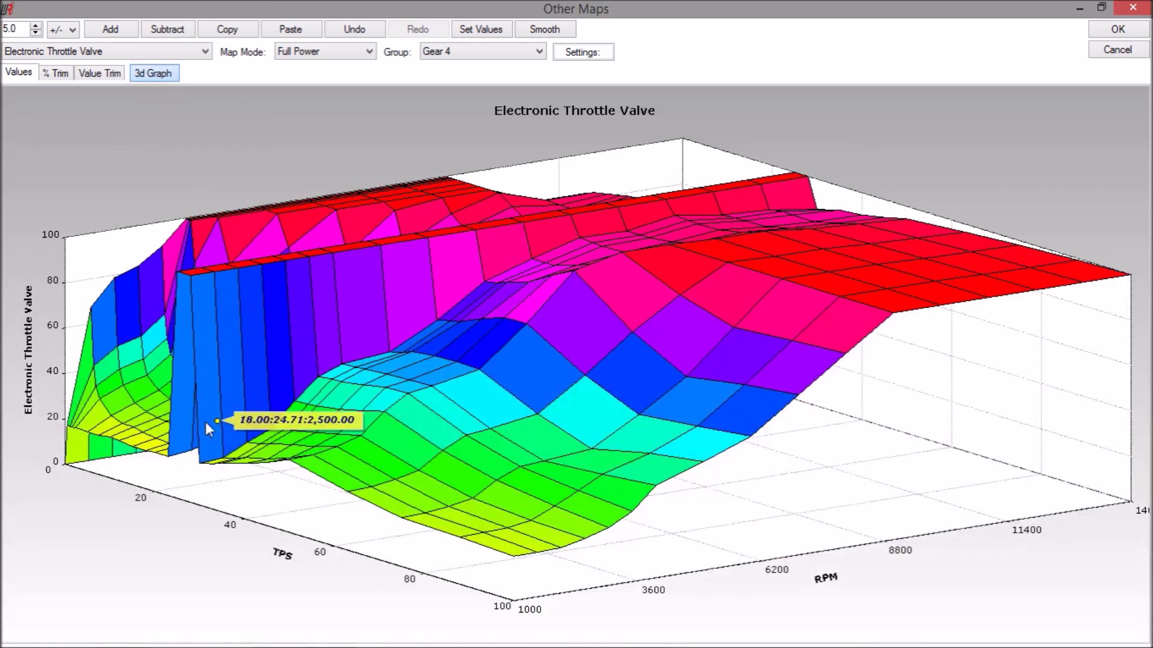
mouse_move(204, 400)
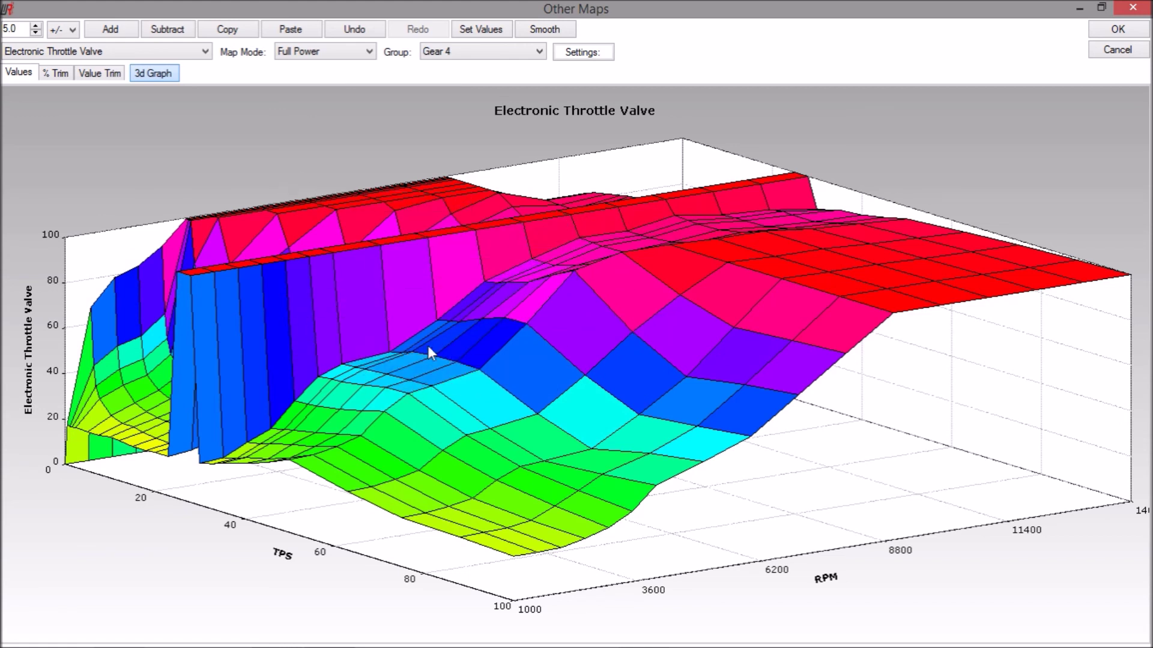
left_click(155, 74)
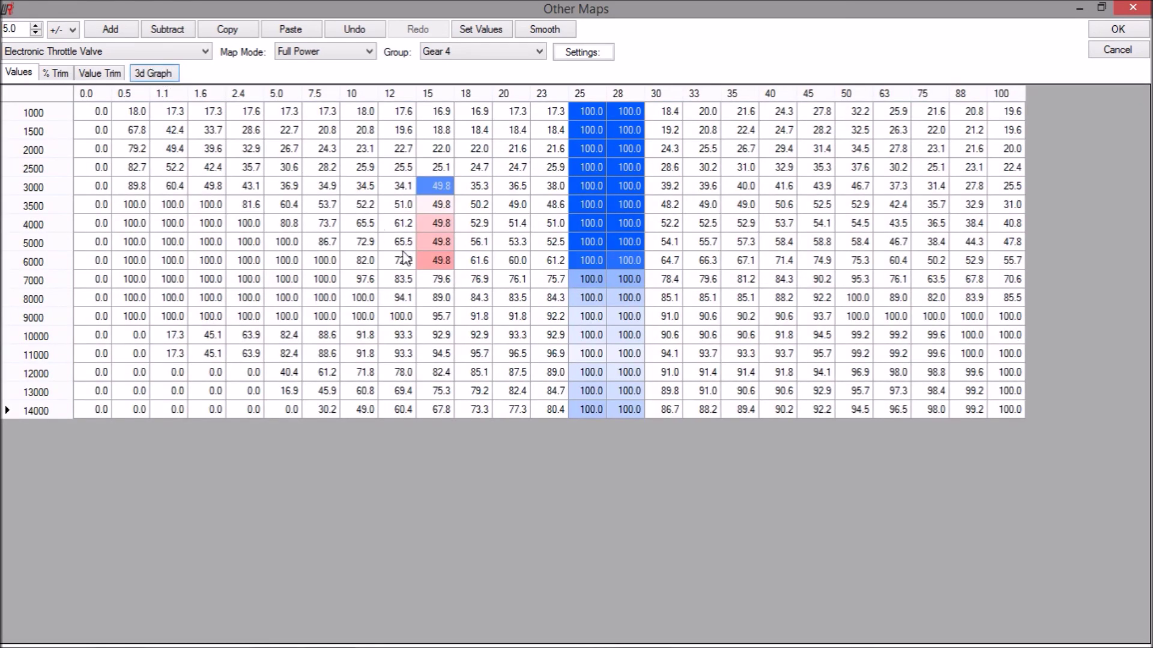